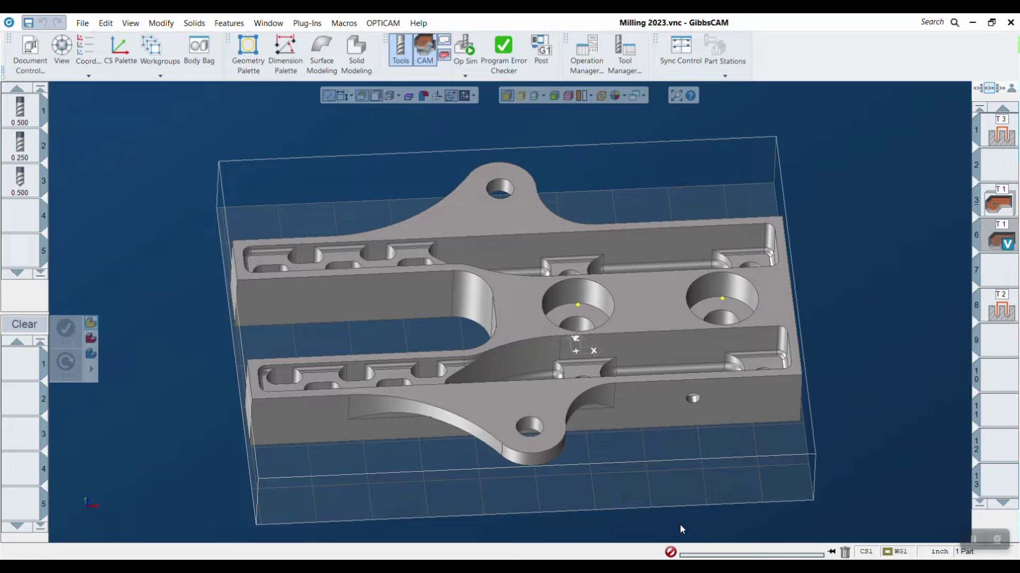
Clear the process list and create a Roughing process using the 0.500 tool in slot 1.
click(998, 202)
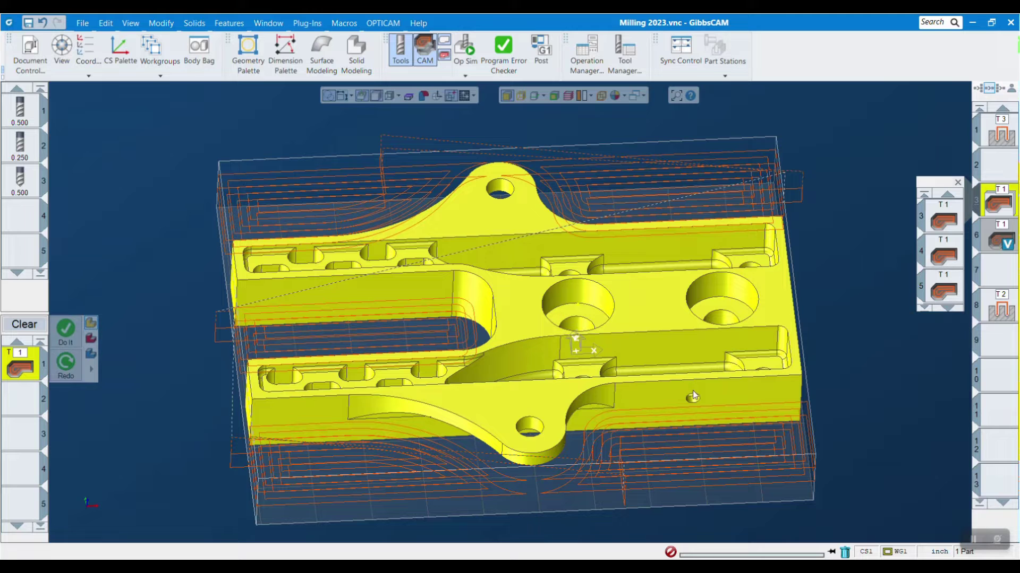
click(41, 329)
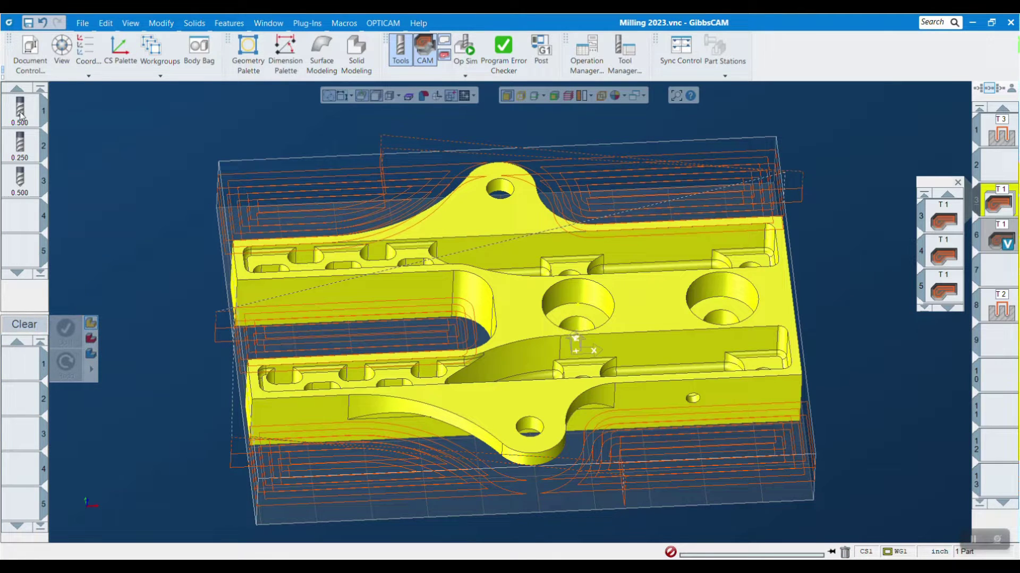
drag(20, 108, 24, 371)
click(24, 371)
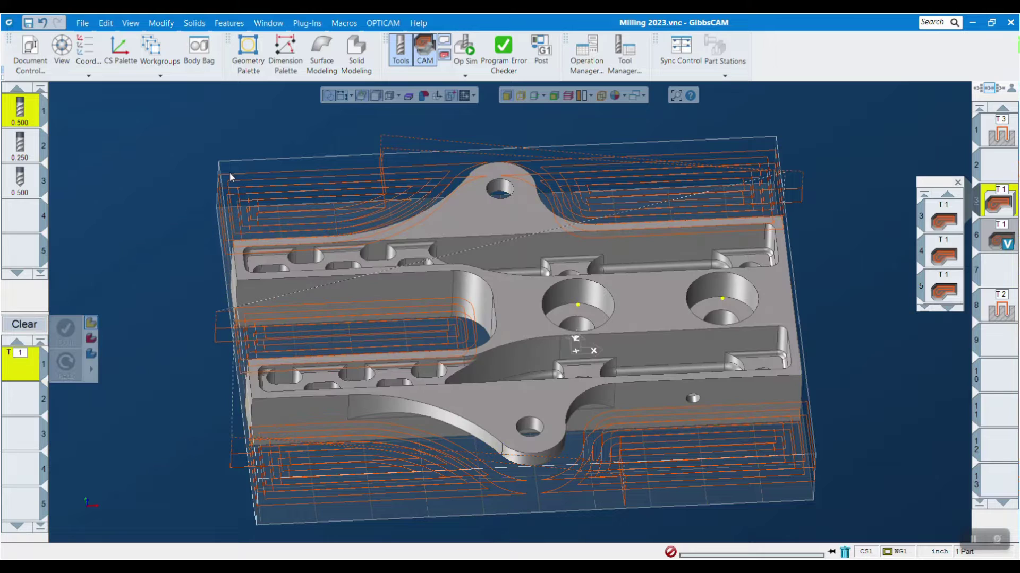
double_click(32, 367)
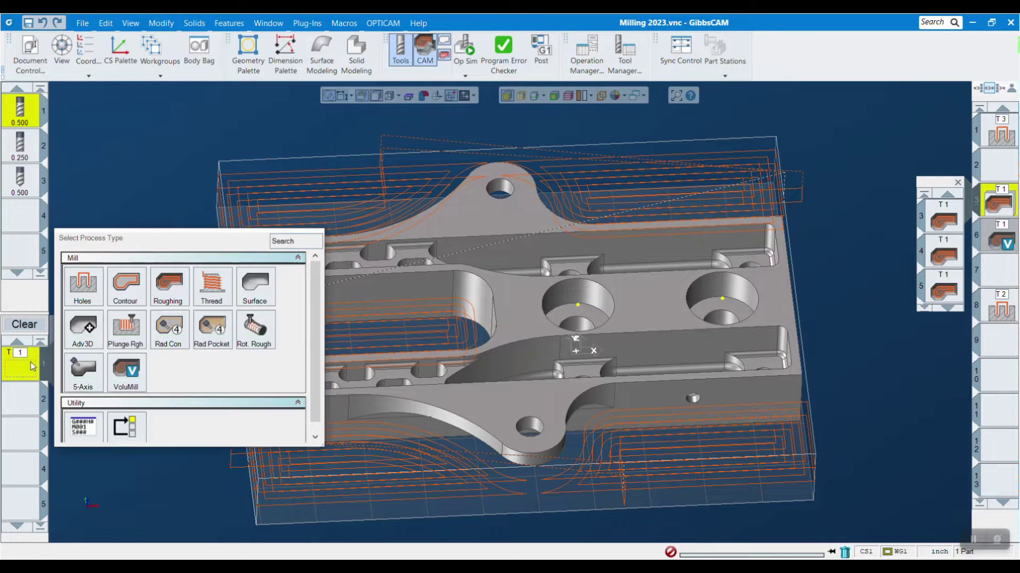
click(160, 290)
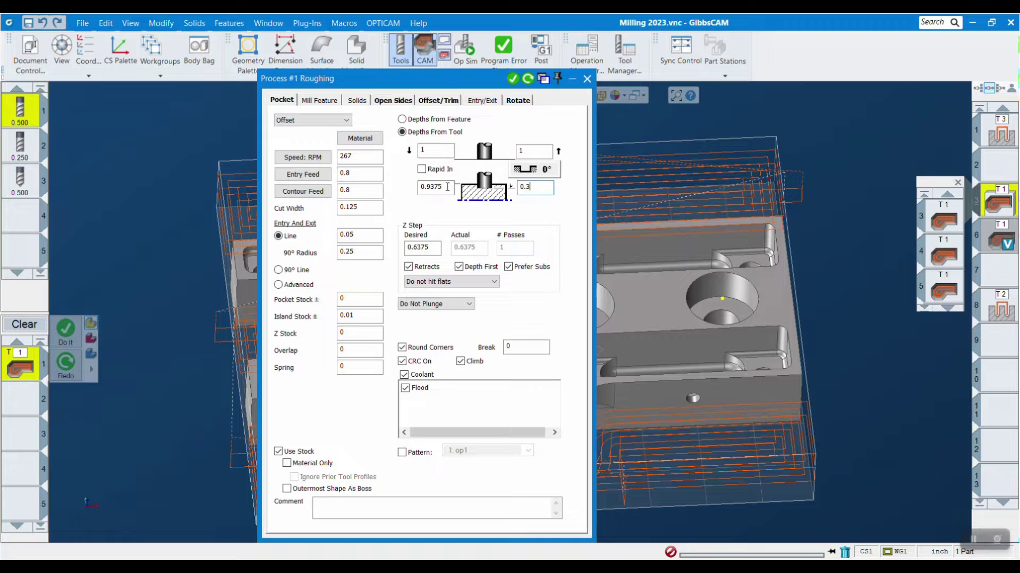
Halve the roughing Z step to 0.31875 for 2 passes, keeping Do Not Plunge entry.
click(535, 190)
click(437, 245)
text(/2)
key(Tab)
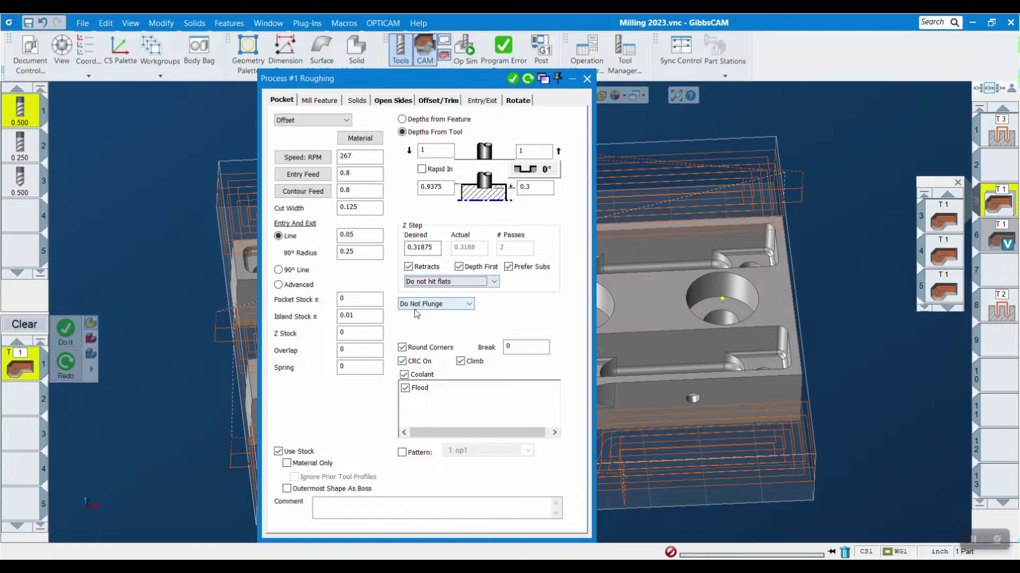
click(447, 307)
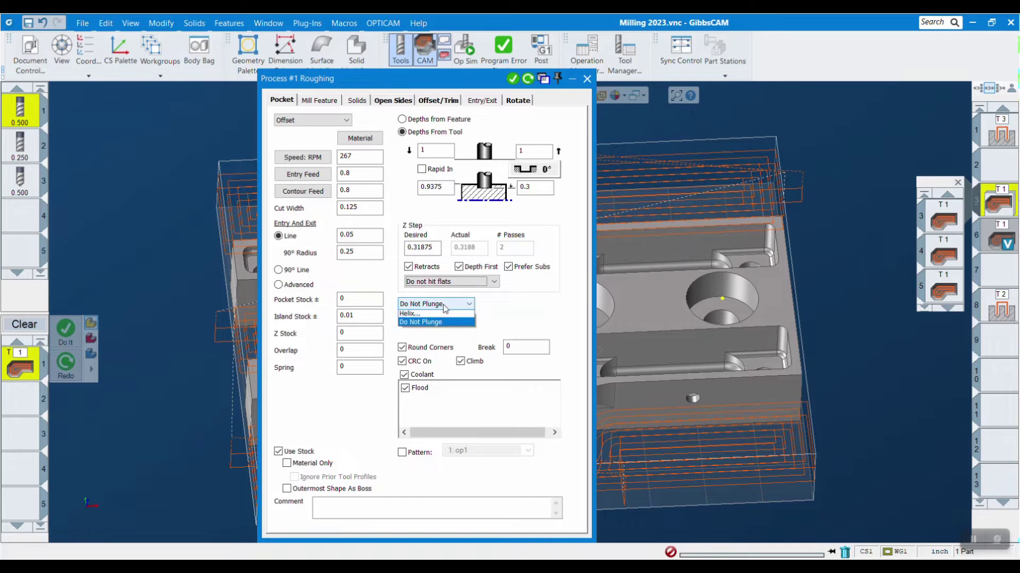
click(436, 350)
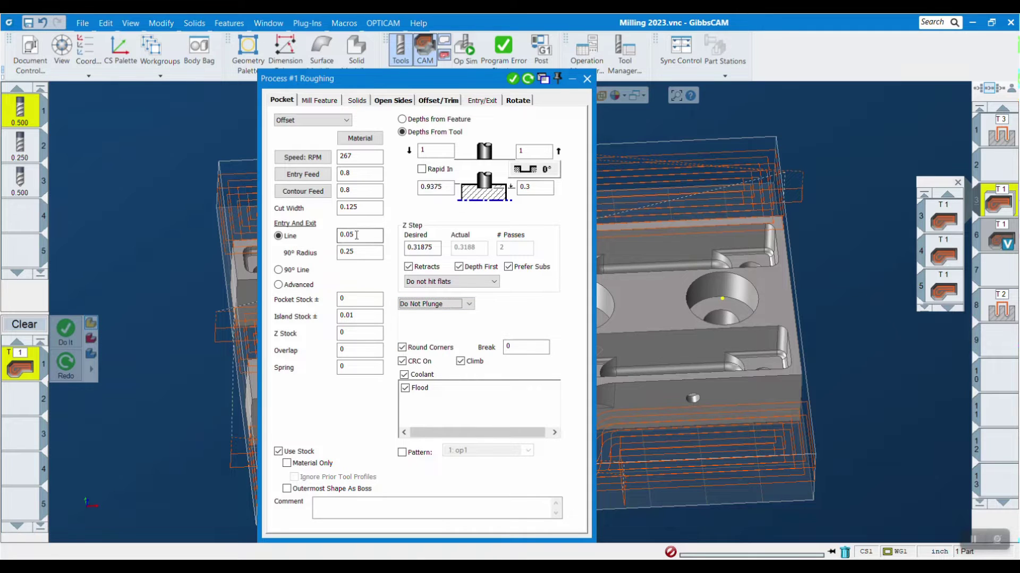
click(318, 192)
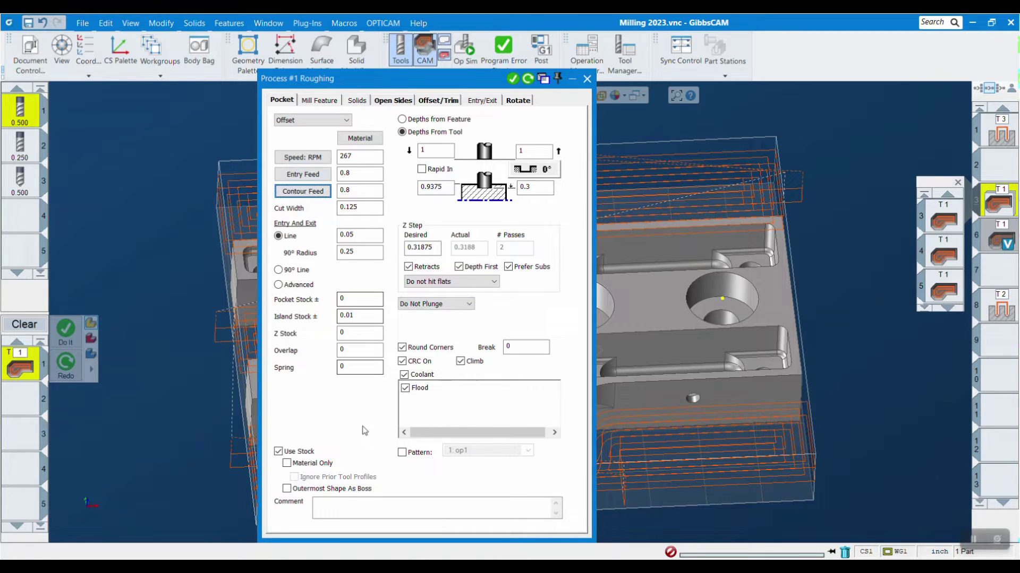
click(670, 315)
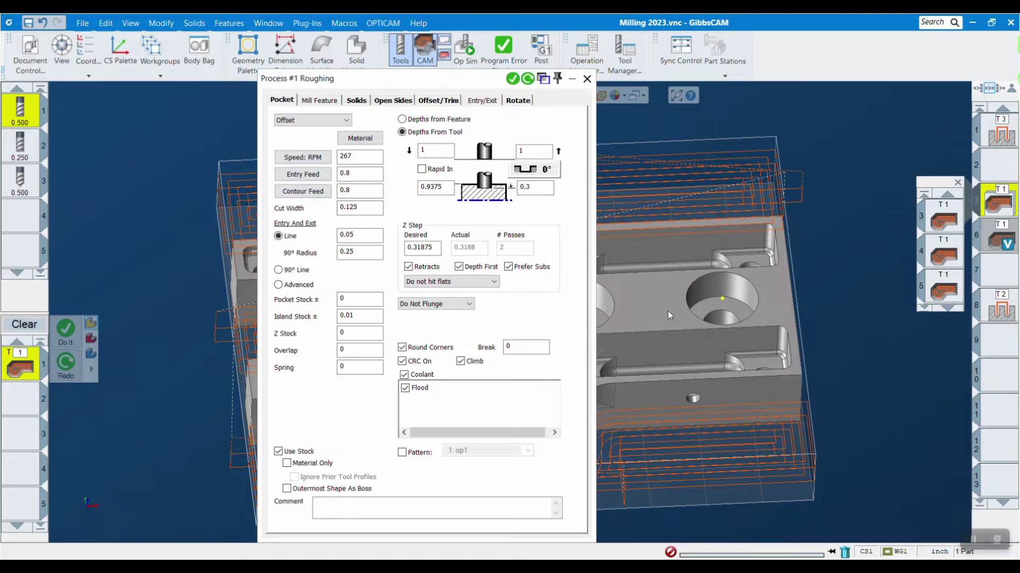
Select the whole part, recalculate the offset roughing toolpaths, and accept the process settings.
click(681, 315)
drag(469, 78, 360, 65)
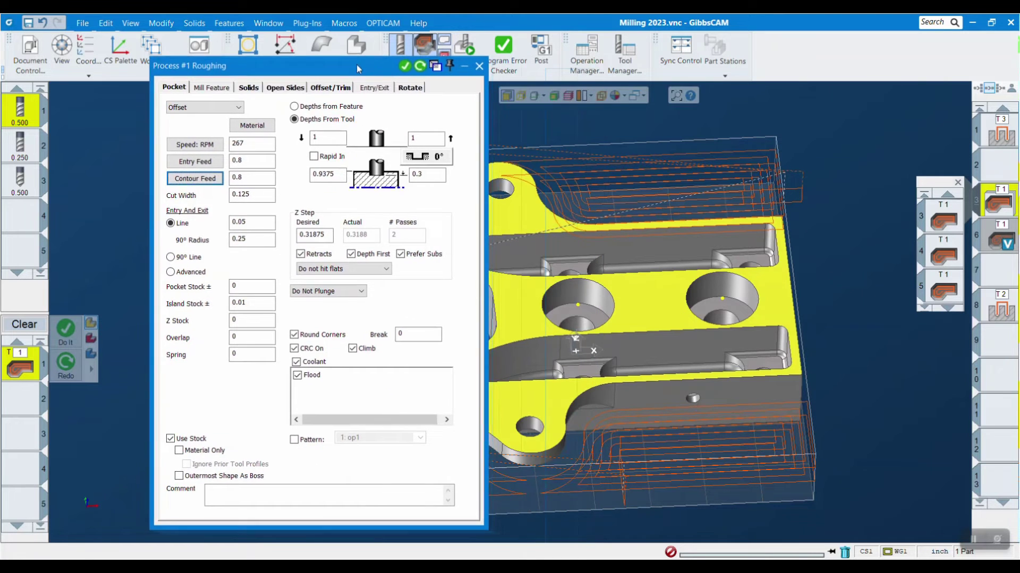
click(642, 291)
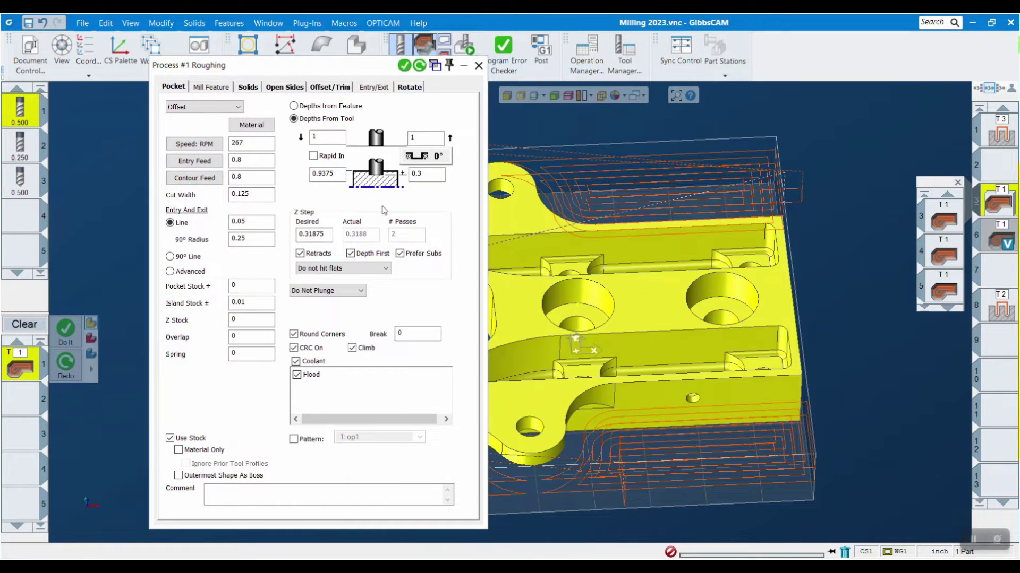
click(420, 65)
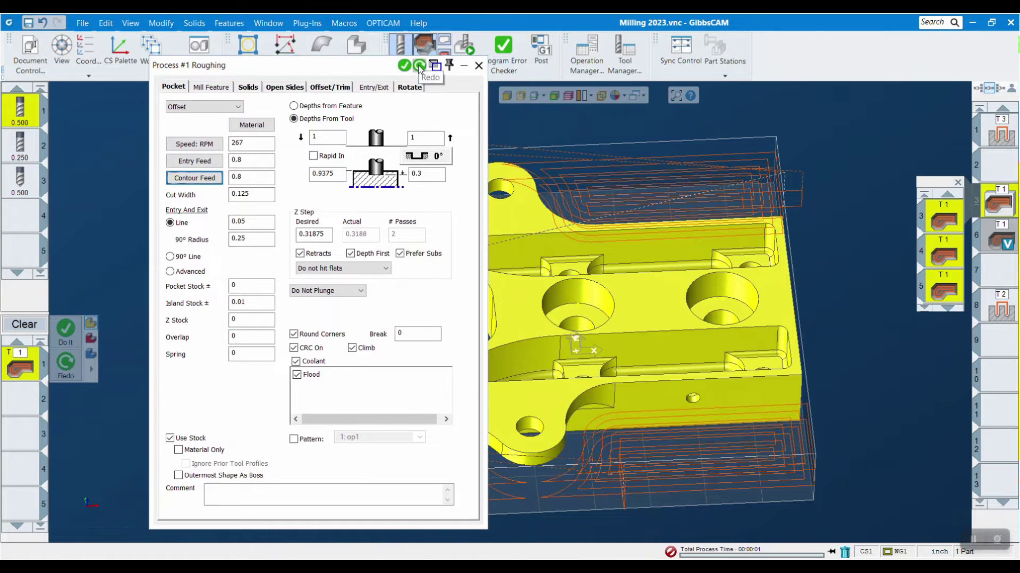
click(479, 64)
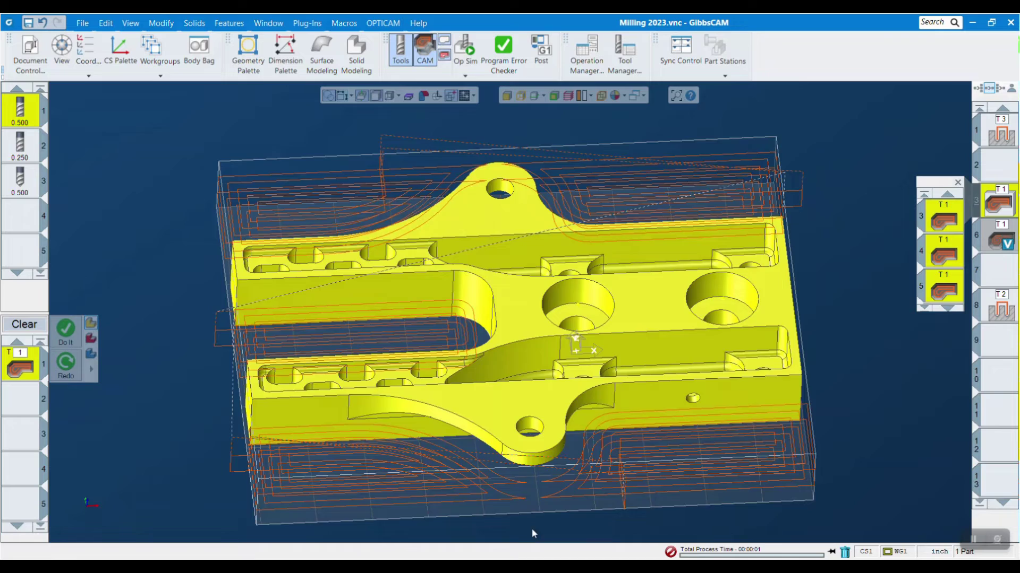
middle_drag(842, 365, 607, 458)
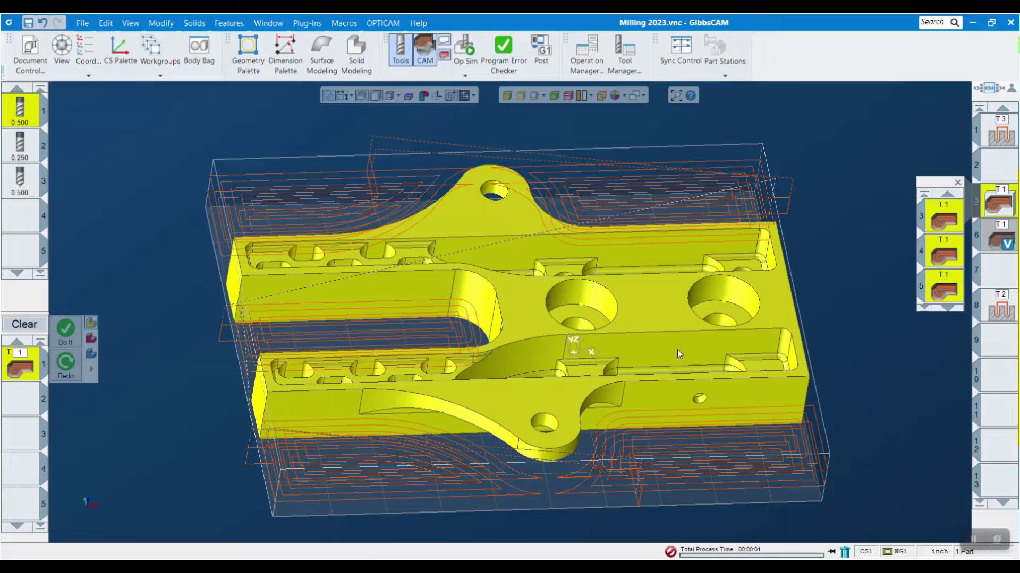
Orbit and zoom the view to review the stepped roughing passes around the part.
middle_drag(724, 459, 449, 469)
scroll(448, 468, down, 3)
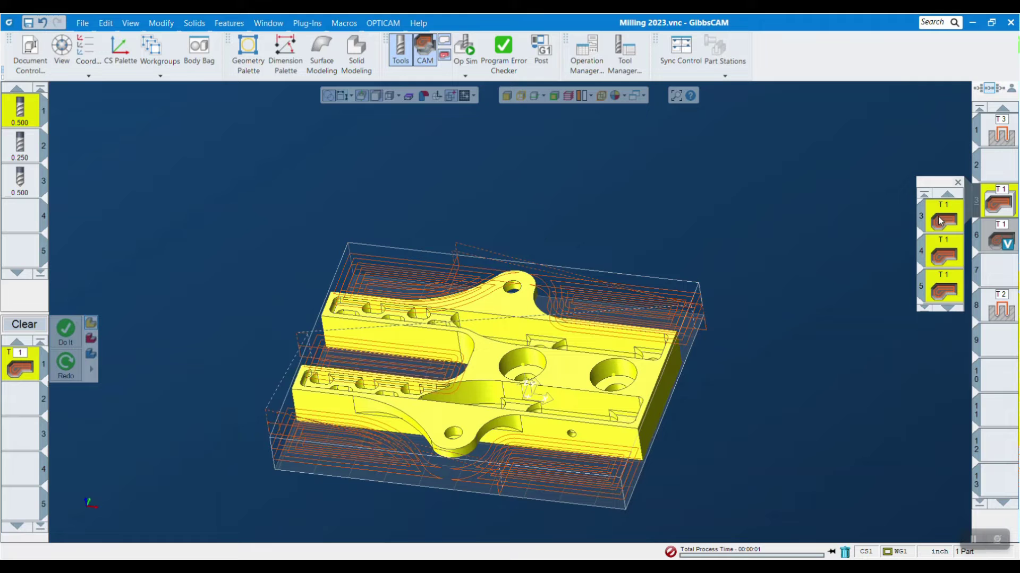
middle_drag(750, 397, 820, 396)
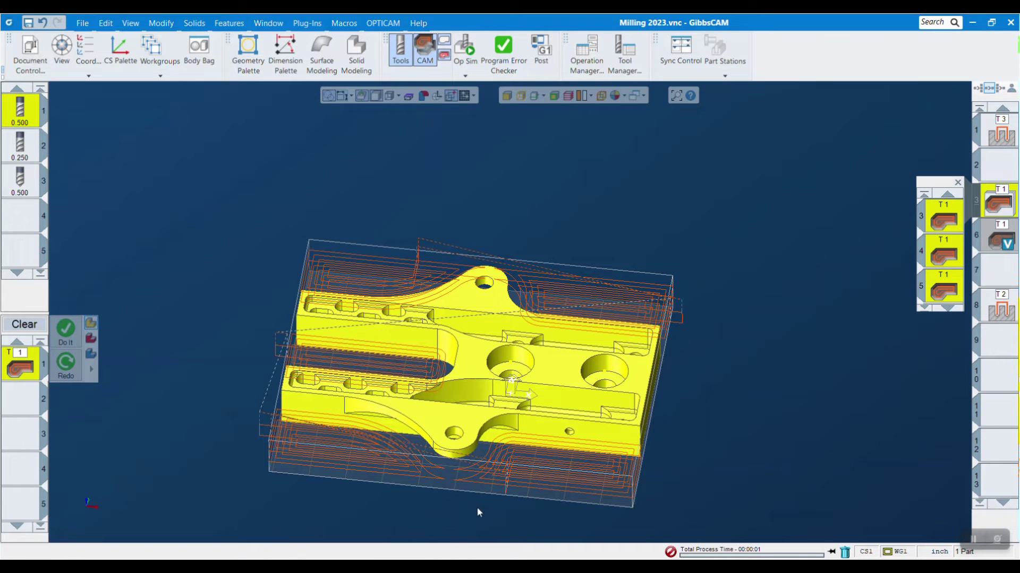
scroll(476, 508, up, 3)
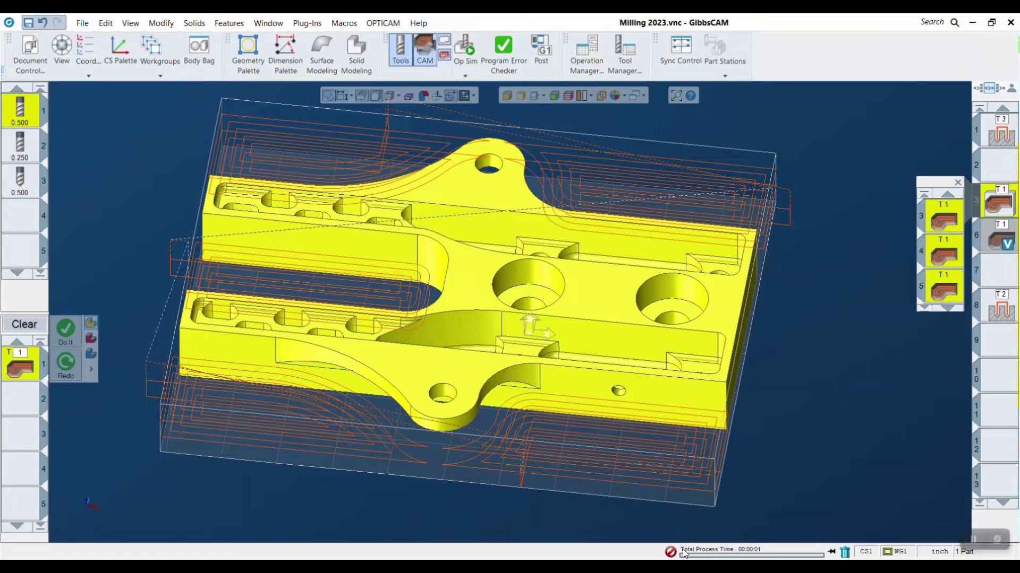
click(1010, 313)
click(1011, 313)
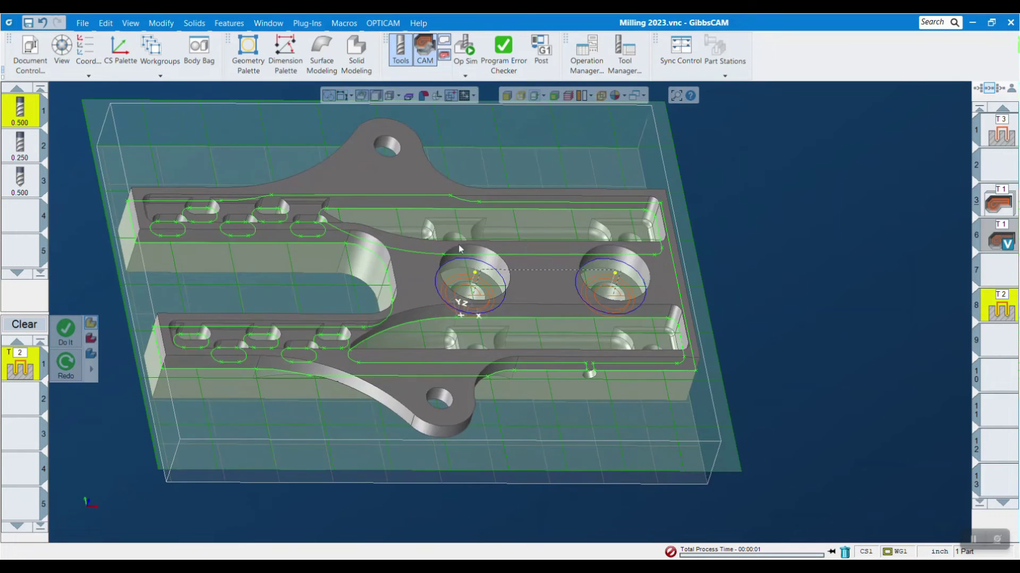
scroll(491, 233, up, 3)
click(466, 48)
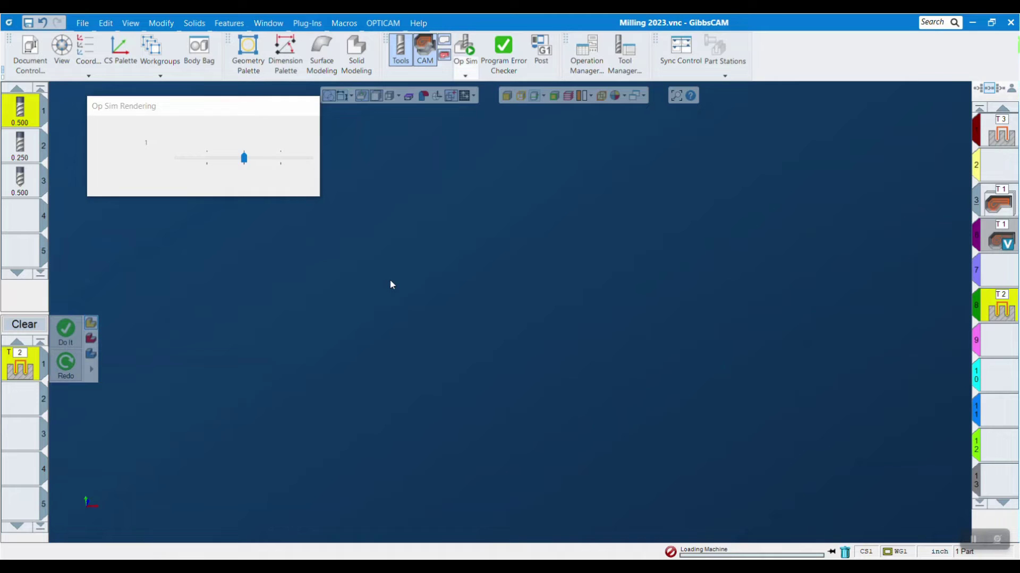
scroll(443, 271, down, 4)
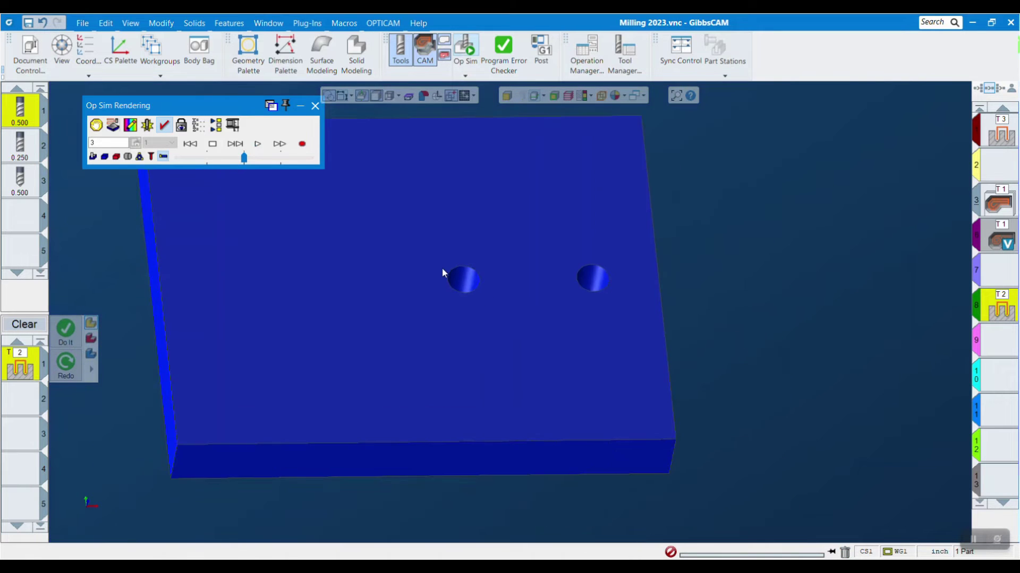
click(315, 106)
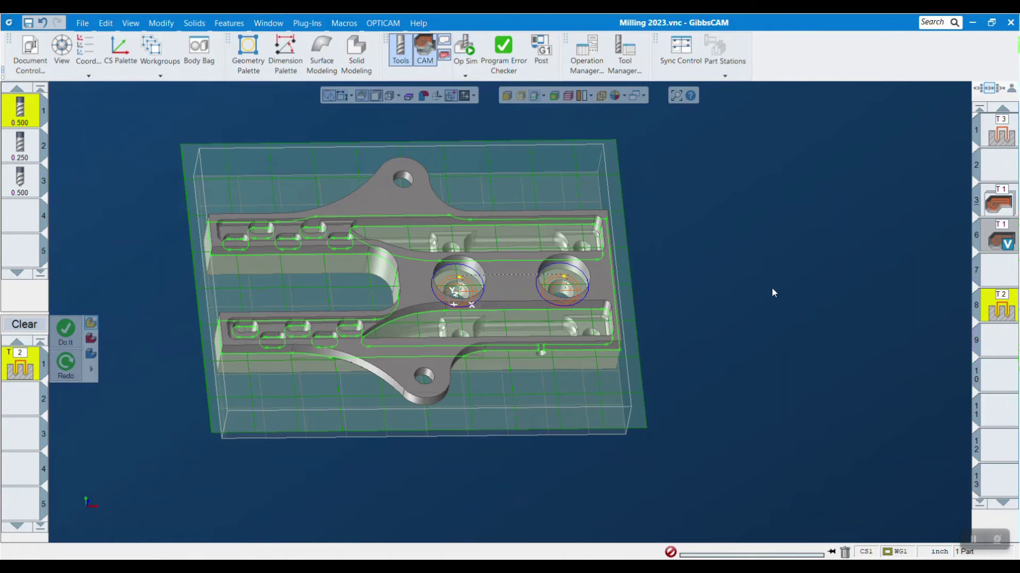
Open the T2 Holes process, keep Rough Mill Bore, and check the 0.9375 and 0.4375 values.
double_click(19, 363)
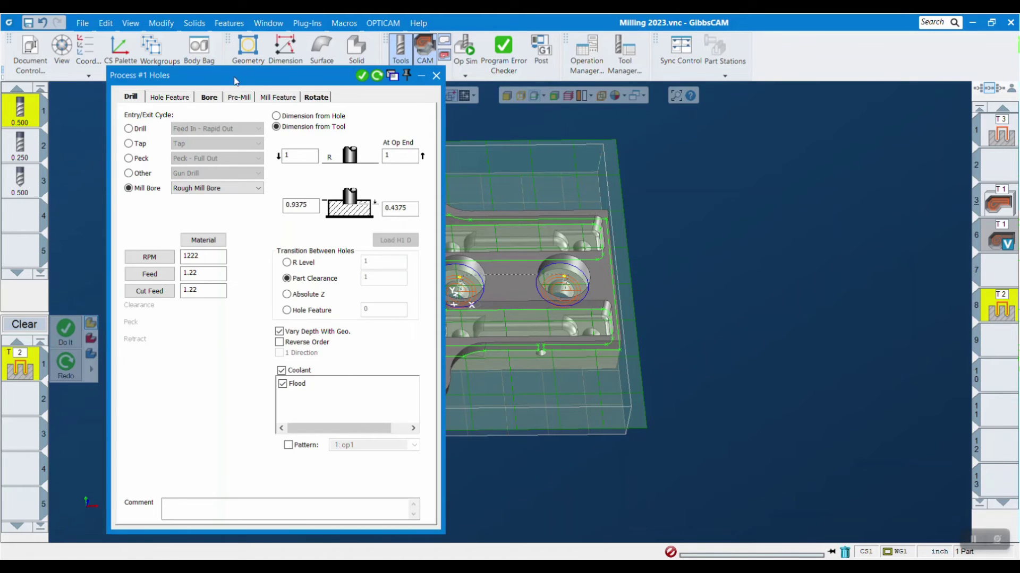
drag(231, 78, 742, 92)
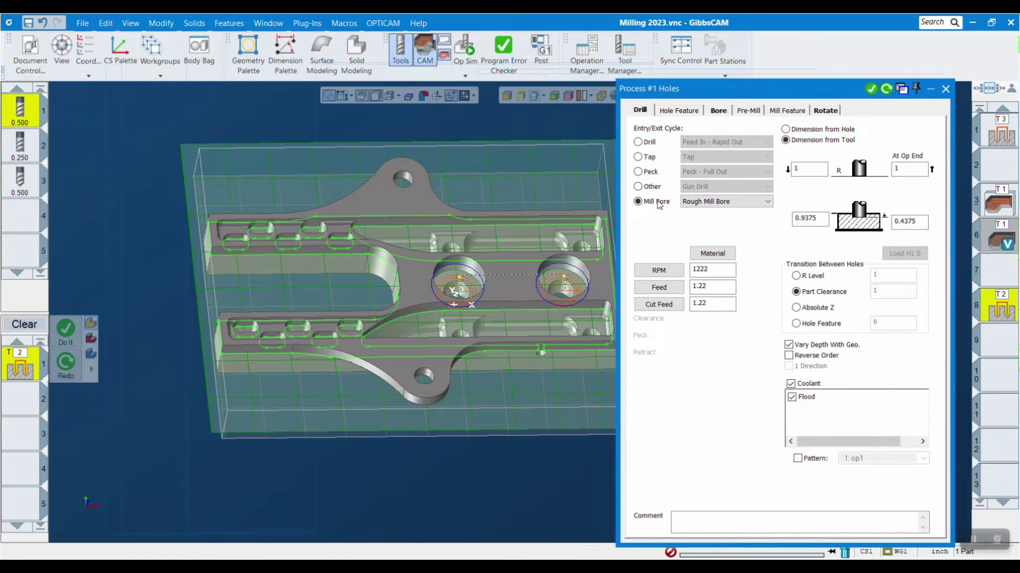
click(719, 204)
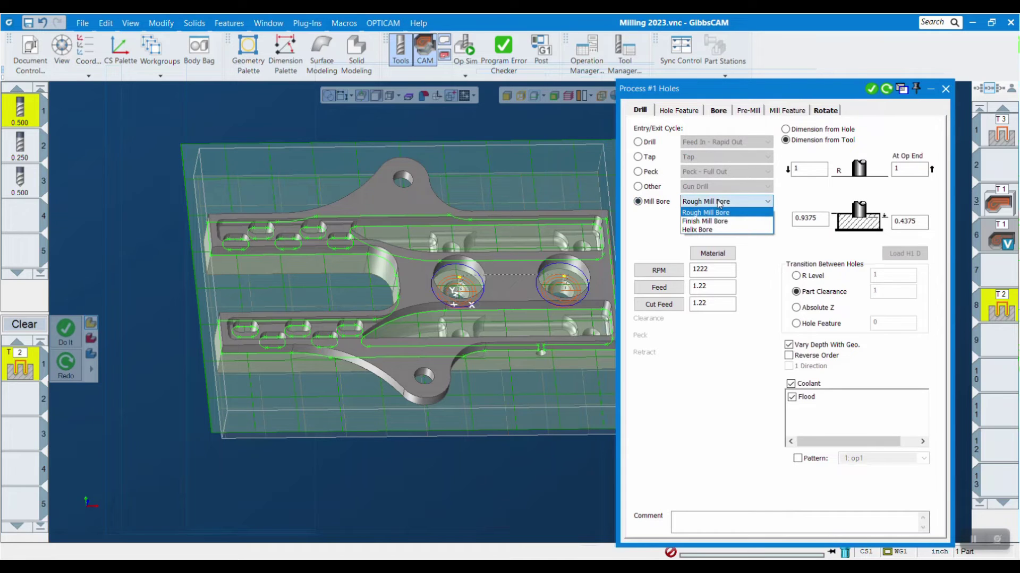
click(719, 203)
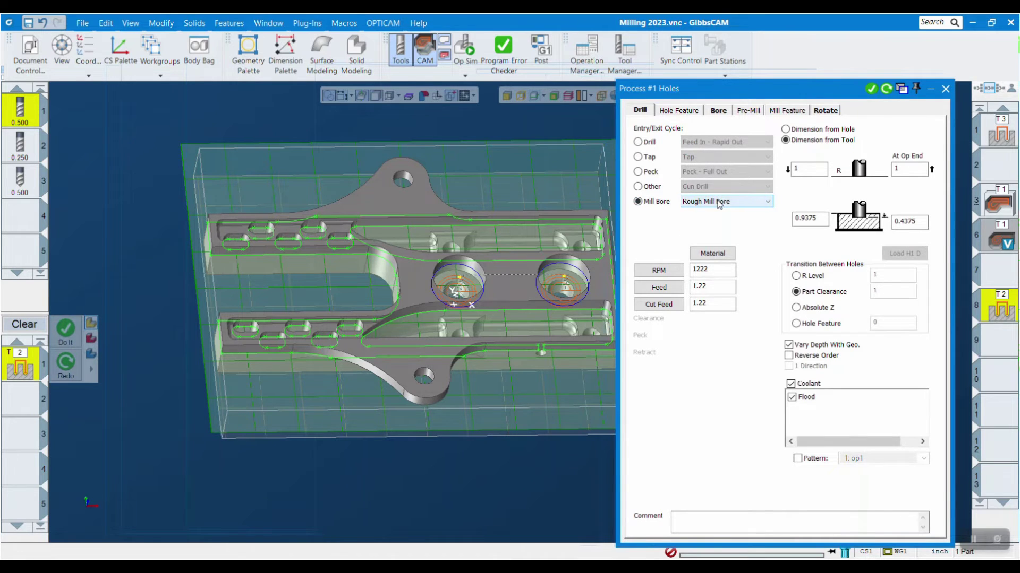
click(816, 219)
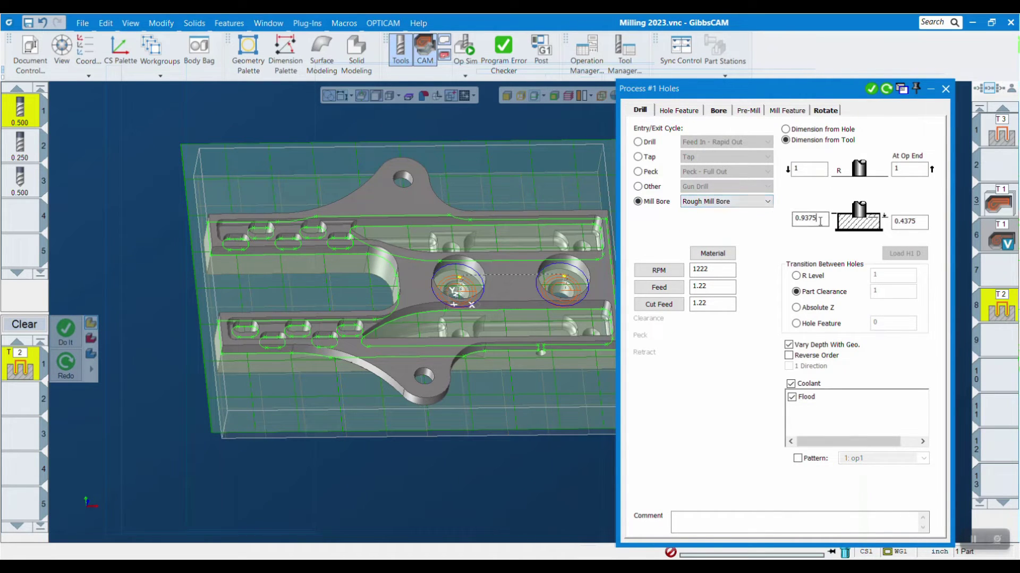
click(916, 220)
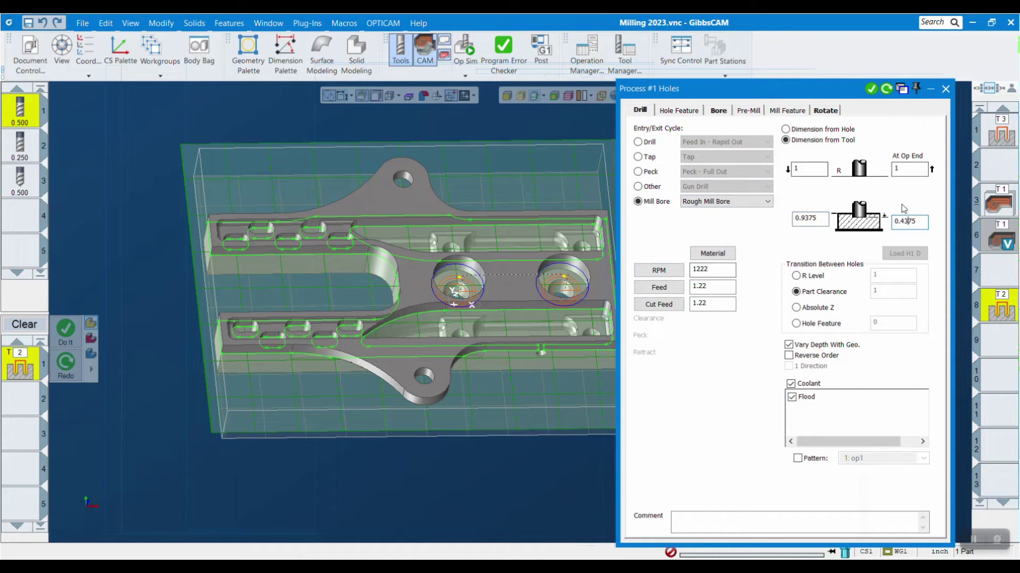
Display the Bore tab settings and zoom and rotate the view onto the bore hole.
click(718, 110)
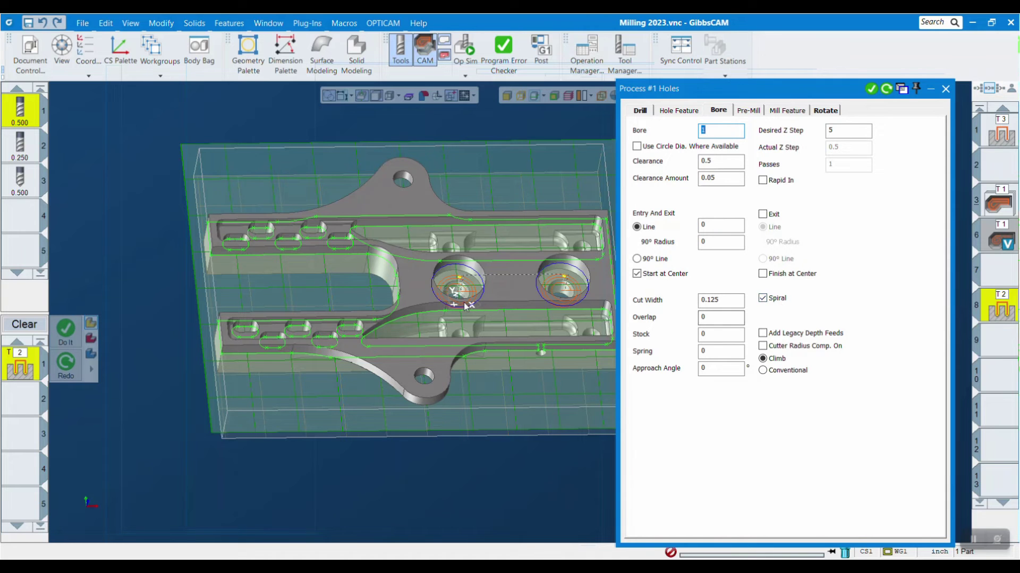
scroll(543, 260, up, 3)
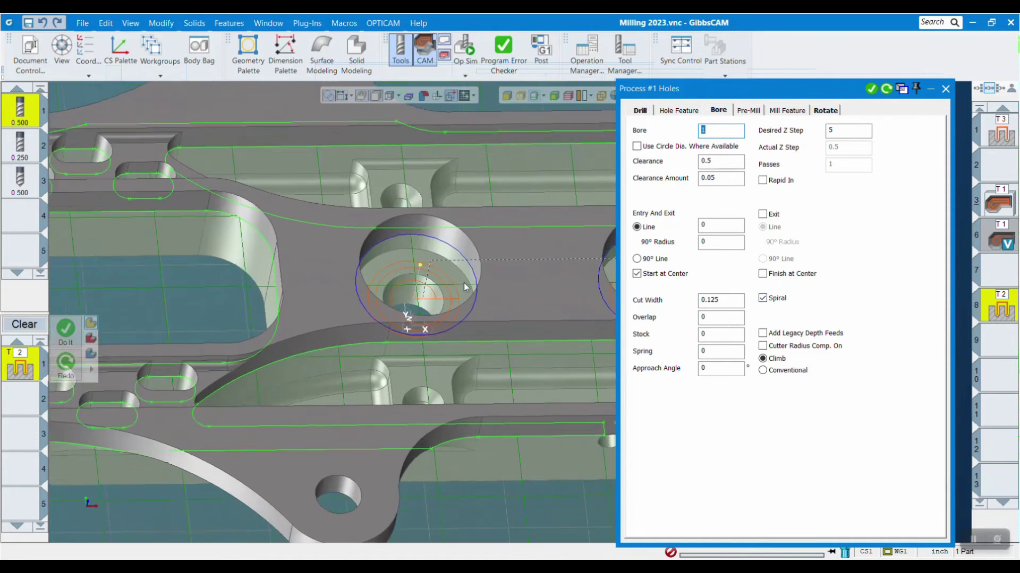
middle_drag(465, 263, 408, 334)
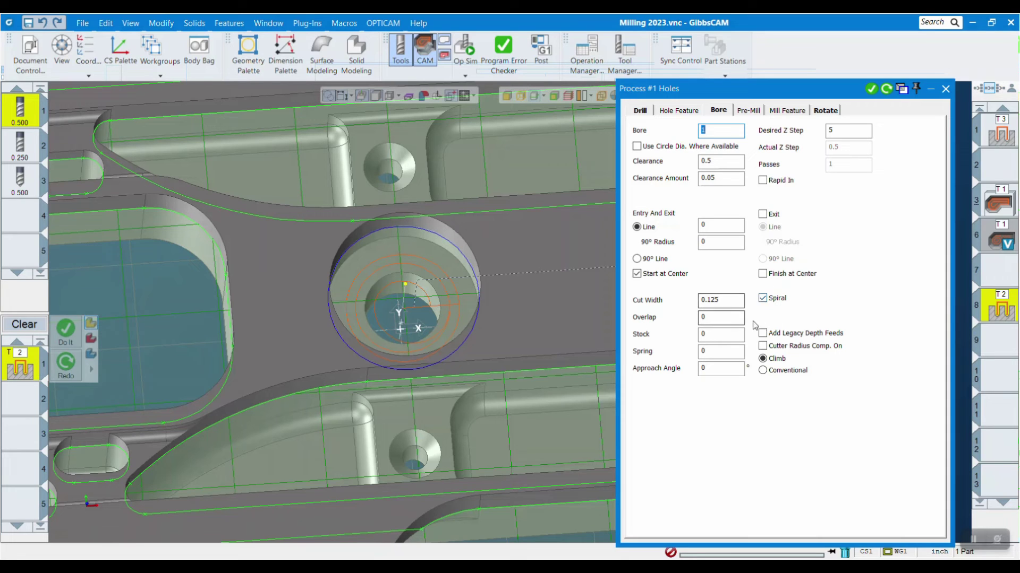
Turn Spiral off on the Bore tab, leaving Add Legacy Depth Feeds unchecked.
click(774, 301)
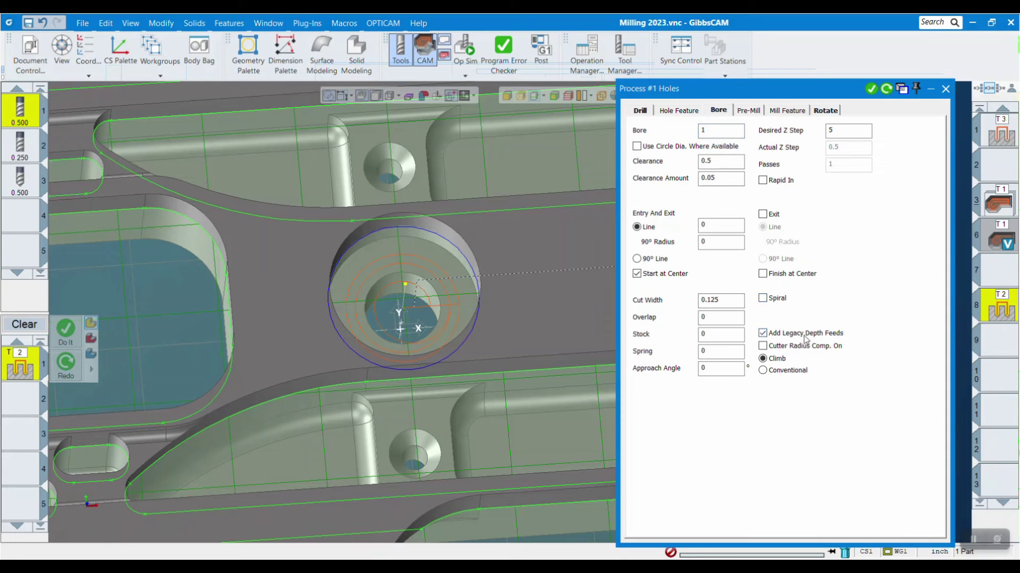
click(779, 336)
click(812, 335)
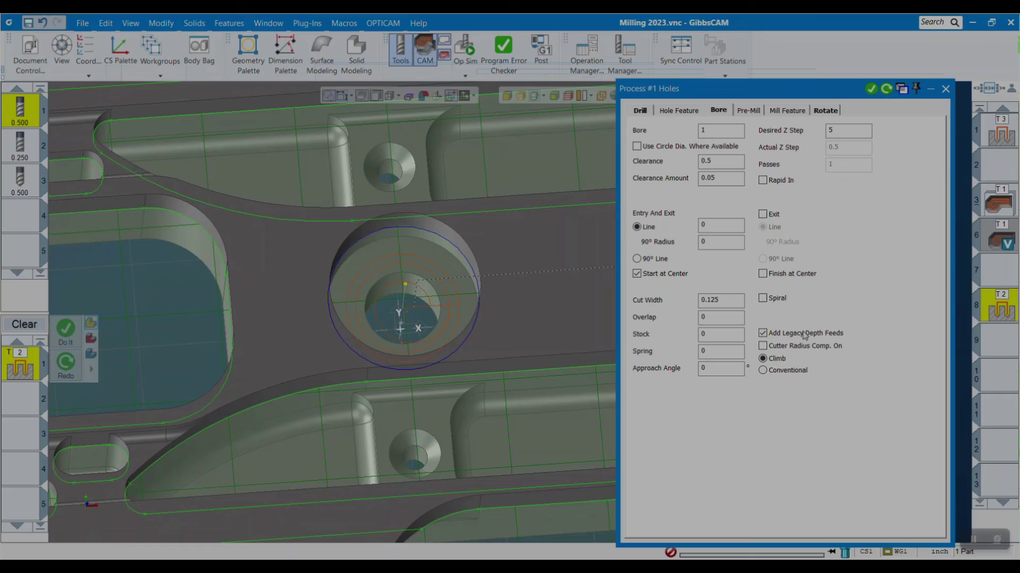